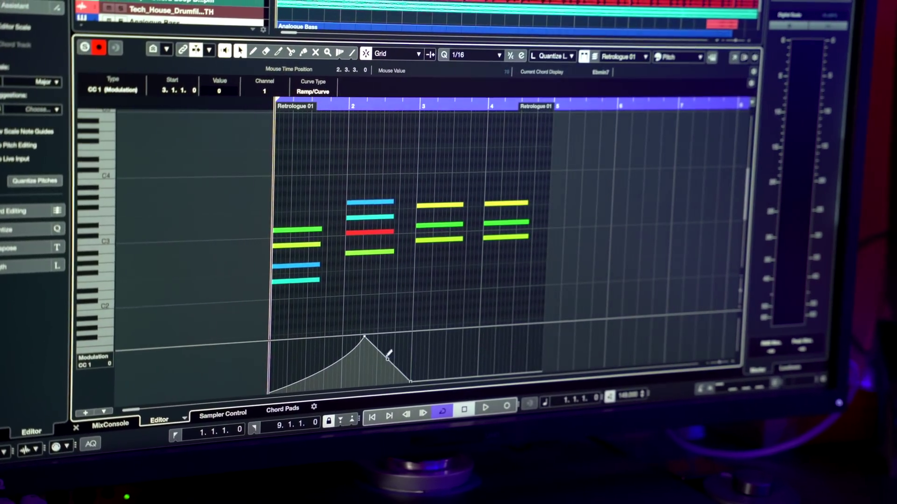
- Curve the falling modulation line, lower a pitchbend point to −3 semitones, and start playback
drag(391, 360, 398, 350)
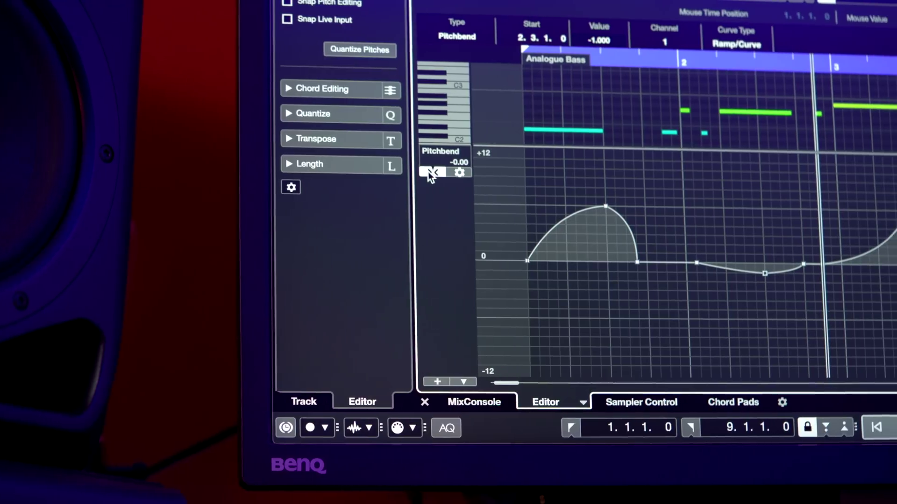
click(458, 172)
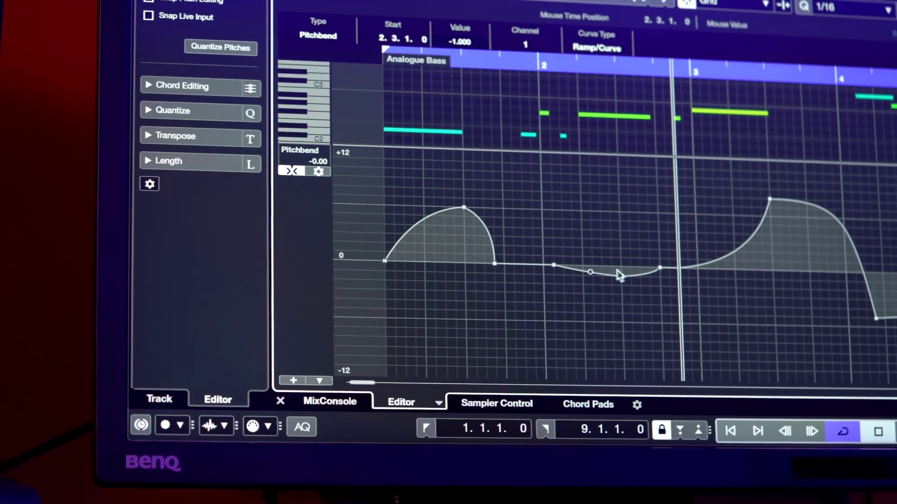
drag(660, 276, 661, 304)
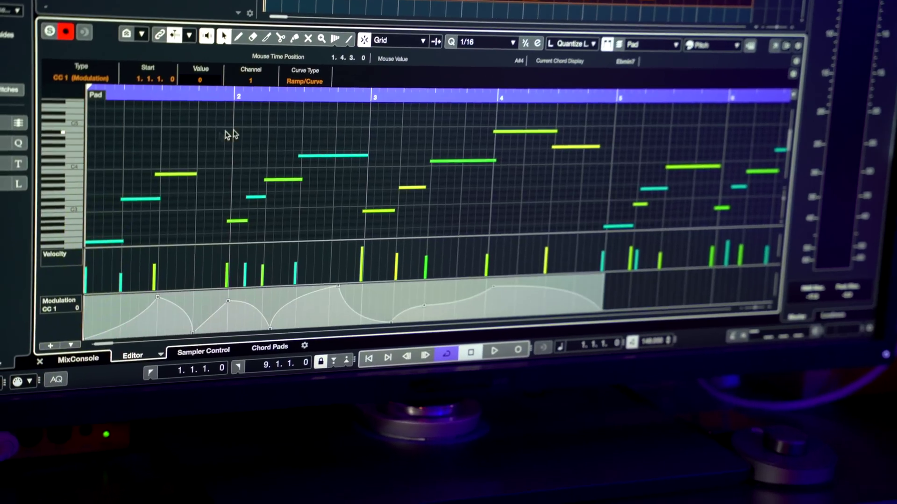
click(226, 135)
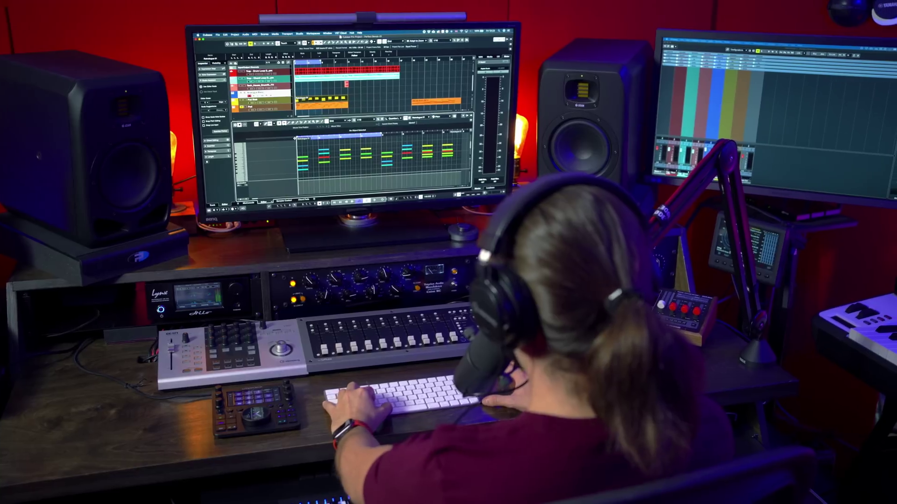
key(space)
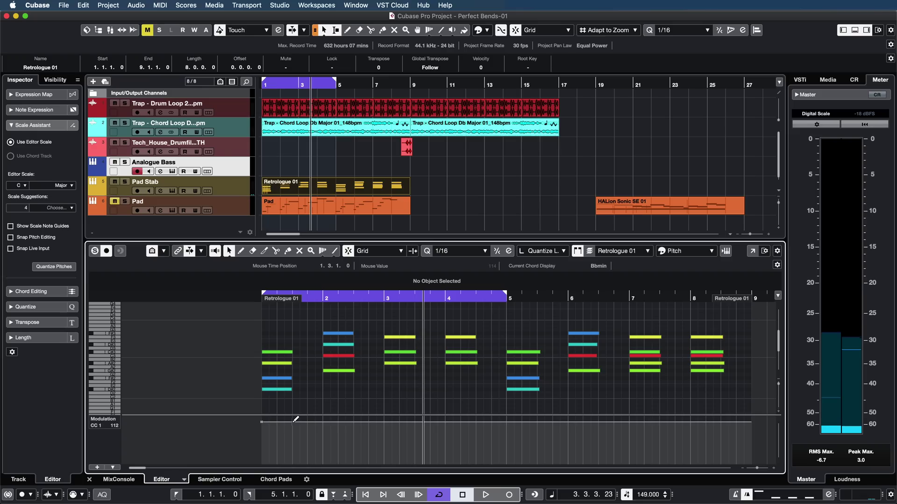
- Add a bar-1 modulation point raised to 124, then drop it back to 0 on beat 3
click(292, 424)
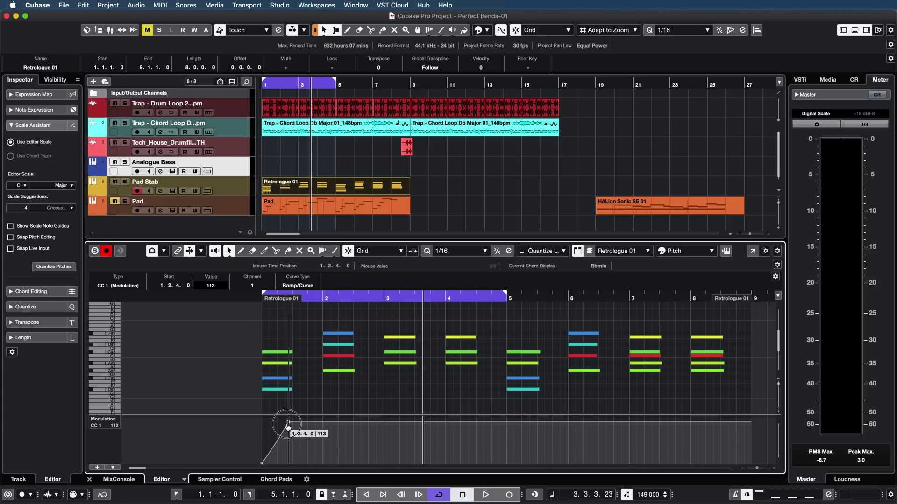
drag(287, 427, 284, 424)
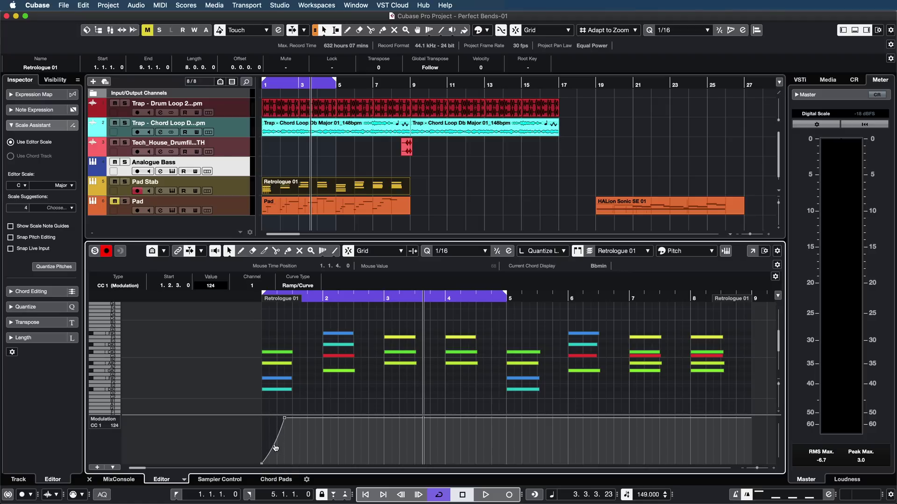
drag(302, 415, 294, 470)
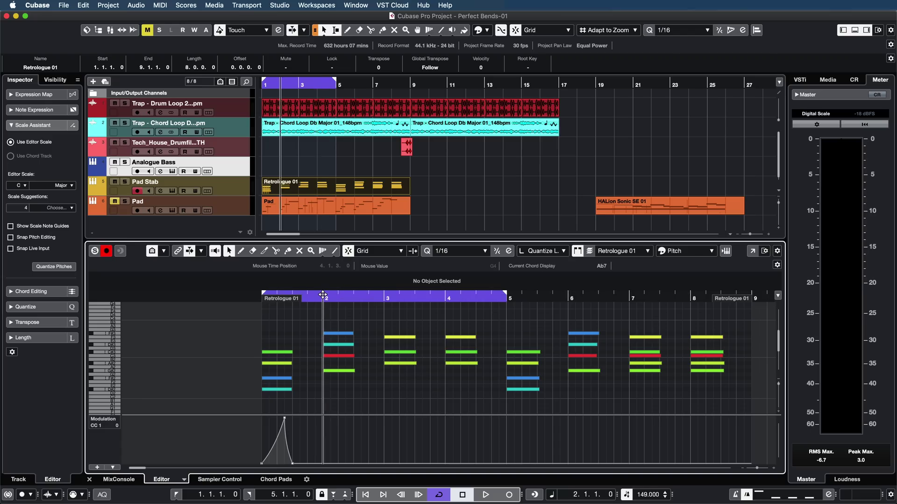
- Duplicate the modulation ramp into bars 2, 3 and 4
key(super+v)
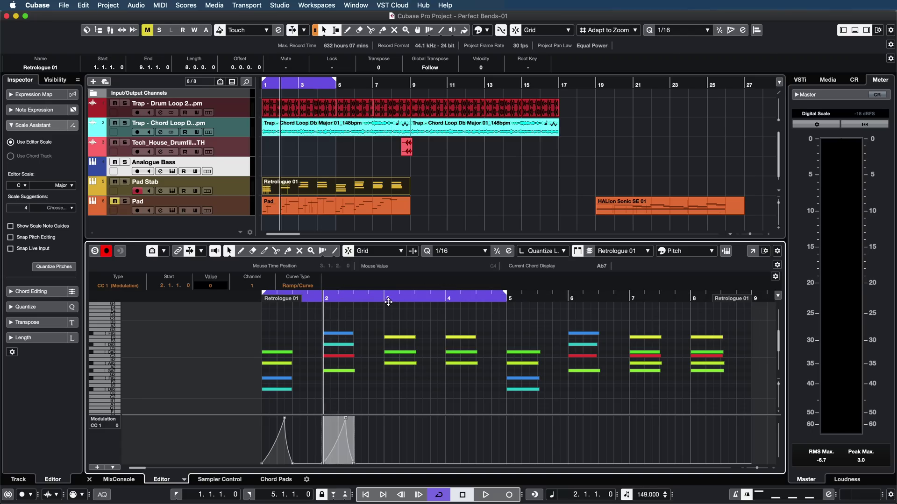
click(388, 302)
key(super+v)
click(446, 298)
key(super+v)
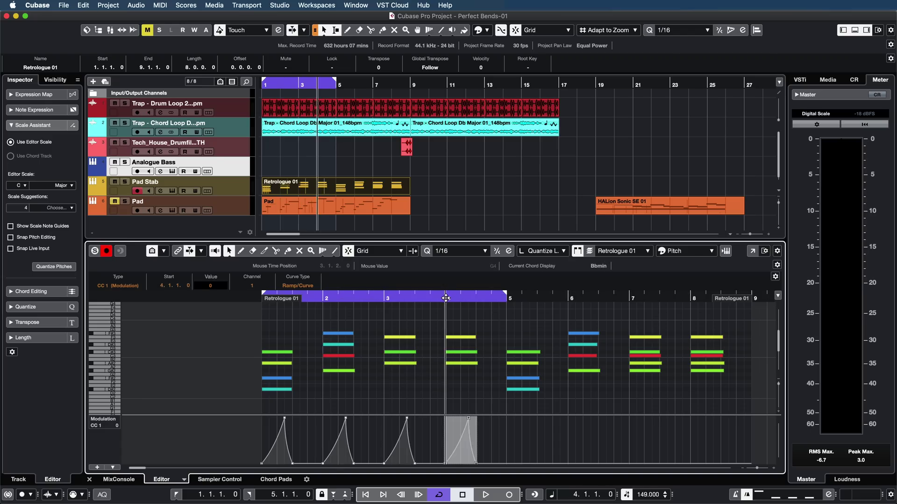
click(307, 196)
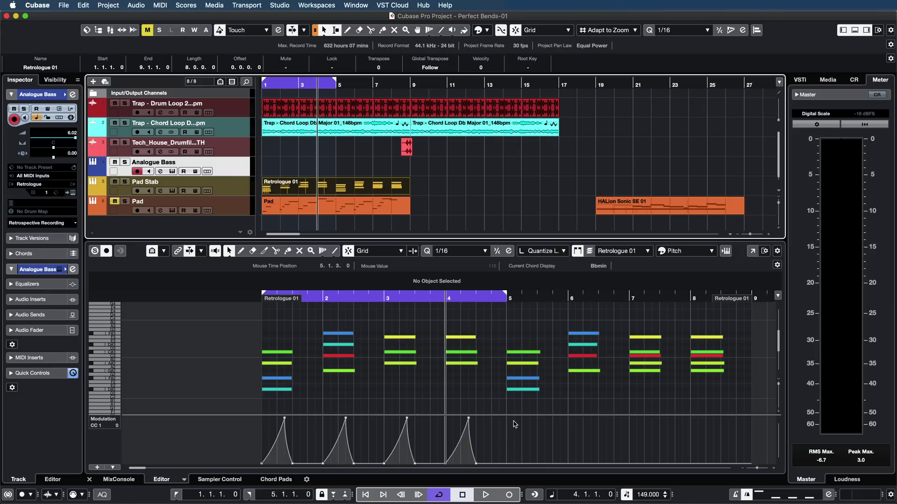
- Paste the four modulation ramps into the Pad part at bar 3 and play from there
drag(516, 421, 201, 467)
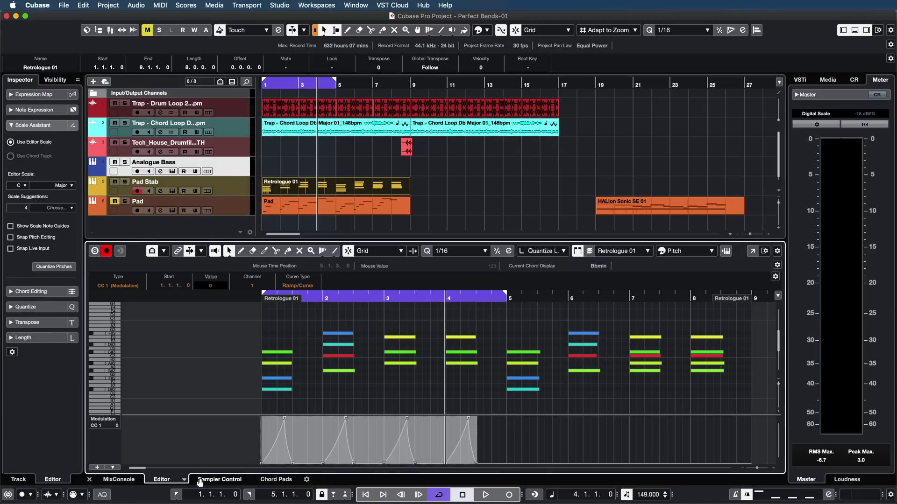
click(344, 212)
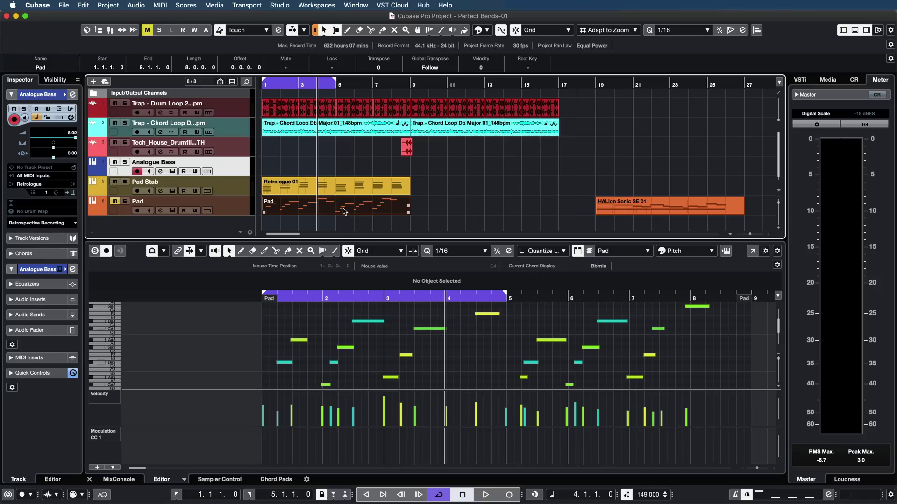
click(386, 298)
key(super+v)
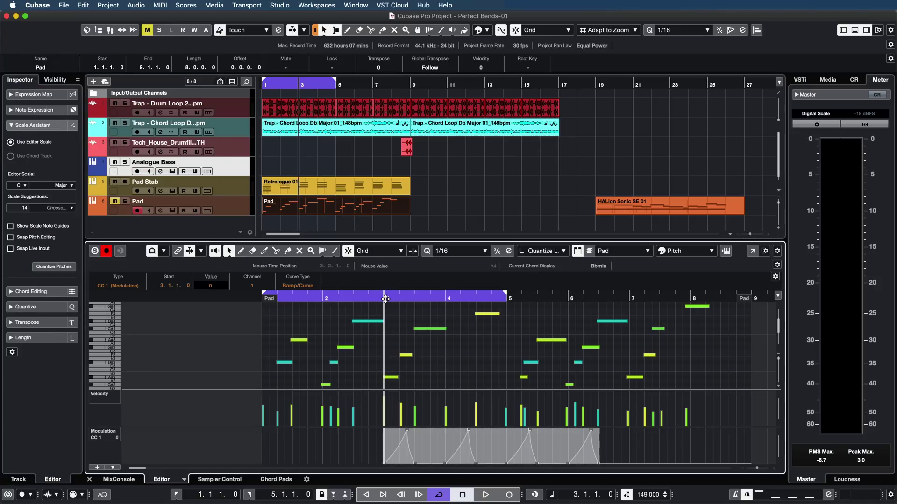
key(super+z)
key(space)
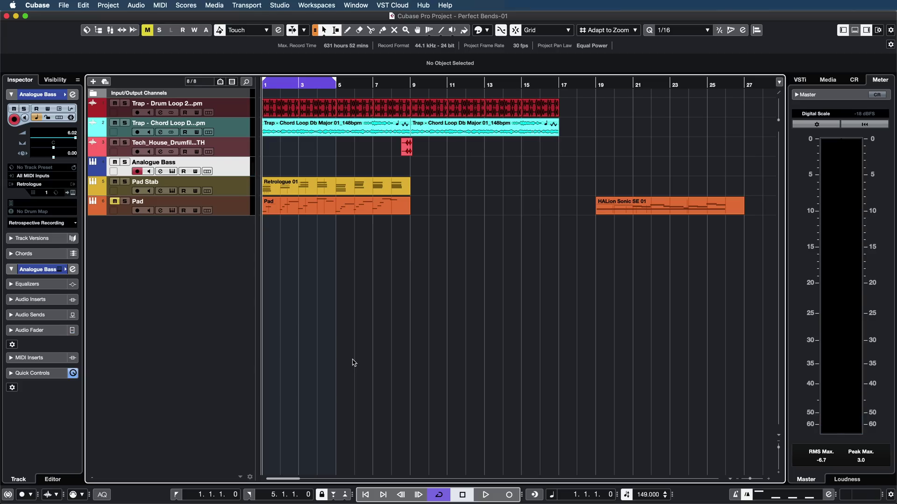
- Record a bass take with pitch bends on the Analogue Bass track
key(KP_Multiply)
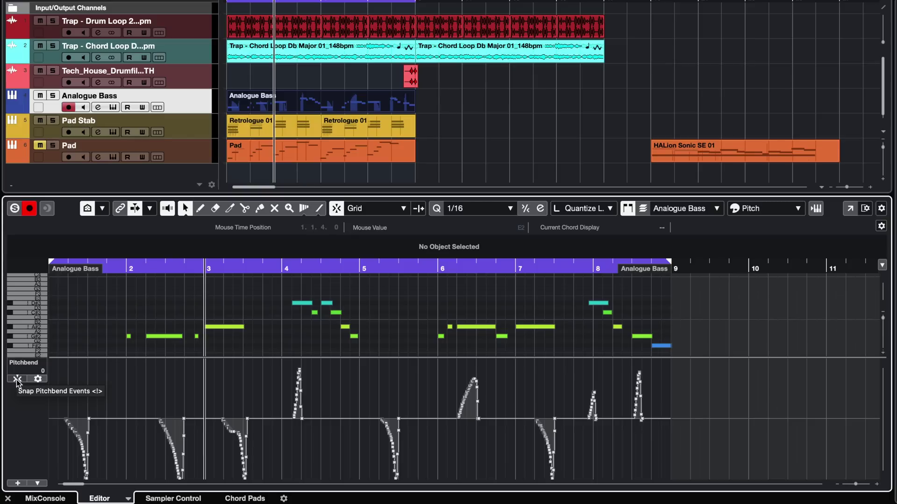
- Turn on semitone snapping for pitchbend events and show the pitchbend lane's grid settings
click(16, 380)
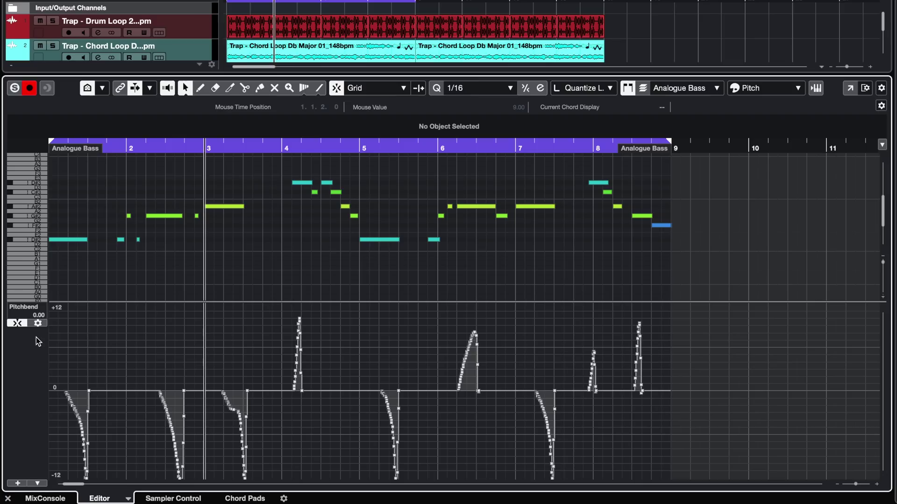
click(38, 323)
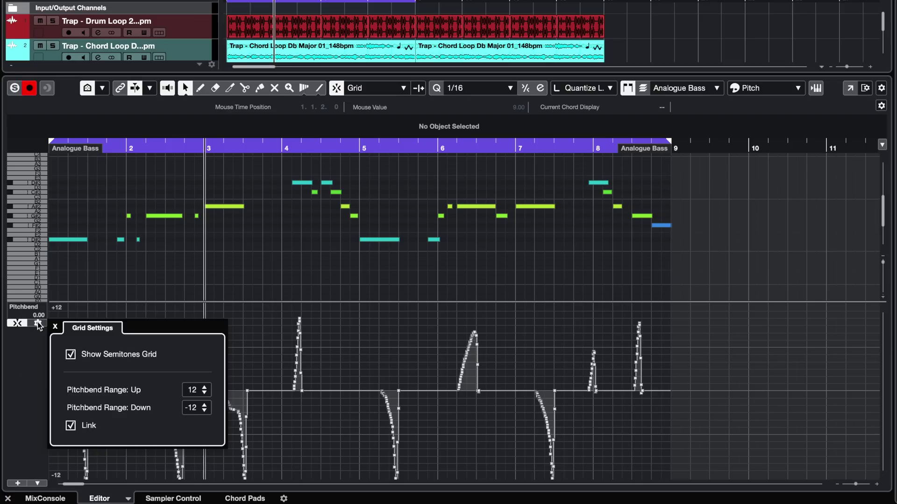
click(71, 355)
click(70, 355)
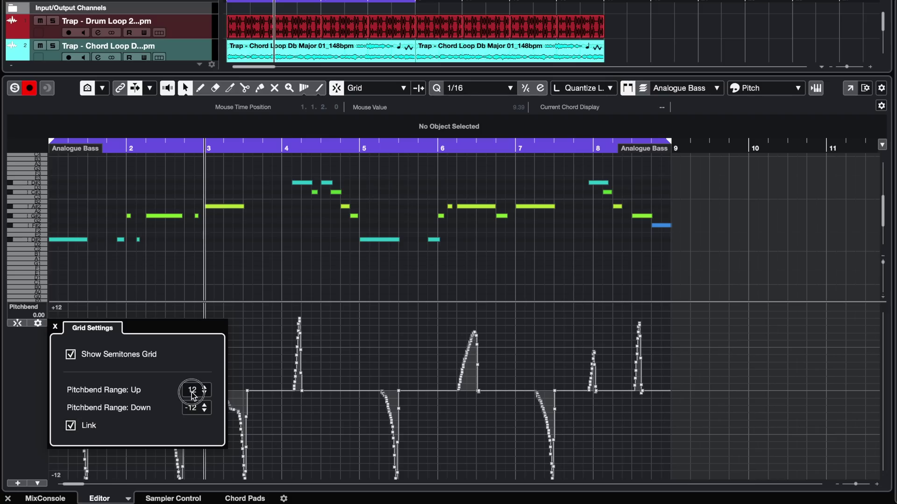
mouse_move(194, 396)
mouse_down()
mouse_move(194, 407)
mouse_move(196, 397)
mouse_up()
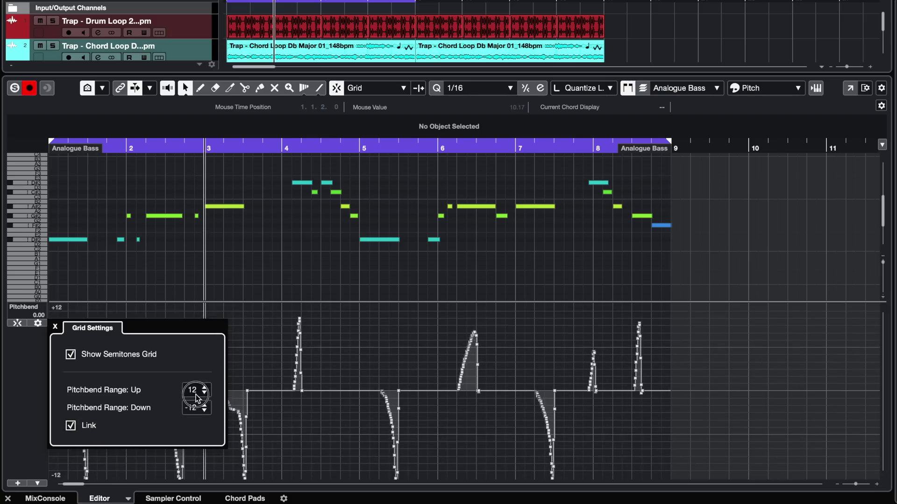
scroll(197, 398, down, 1)
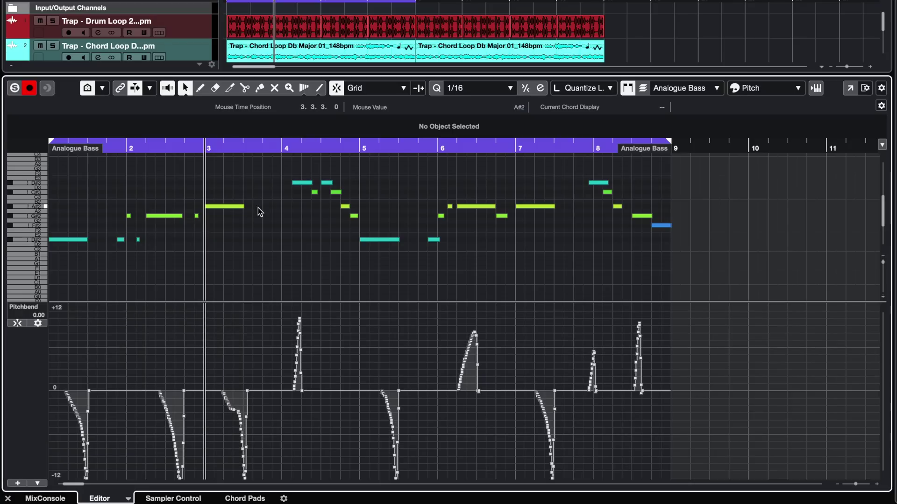
- Play the bass from bar 2, zoom in, then select the D#3 note and pitch-bend peak near bar 4
click(132, 148)
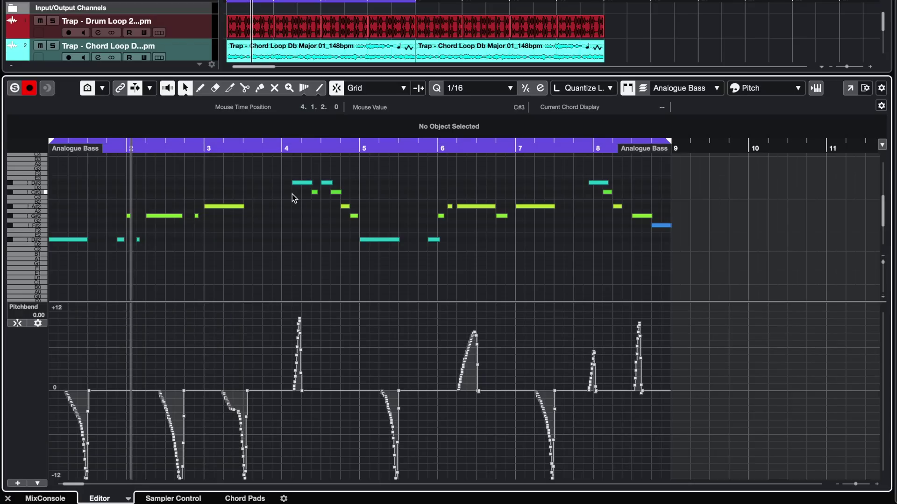
key(space)
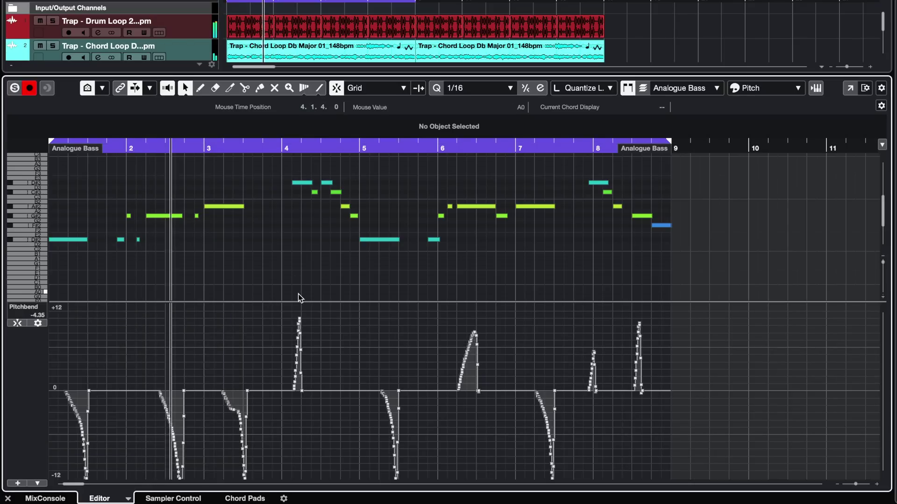
key(h)
key(h)
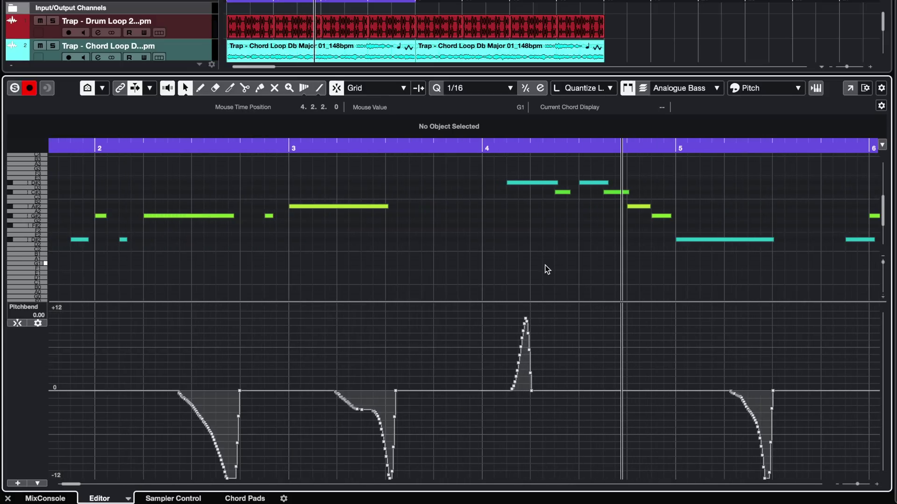
click(516, 184)
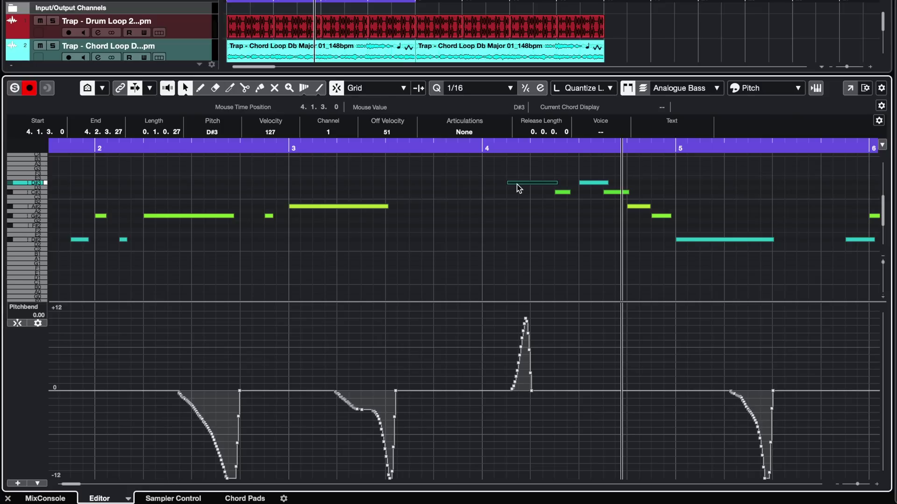
drag(559, 307, 492, 409)
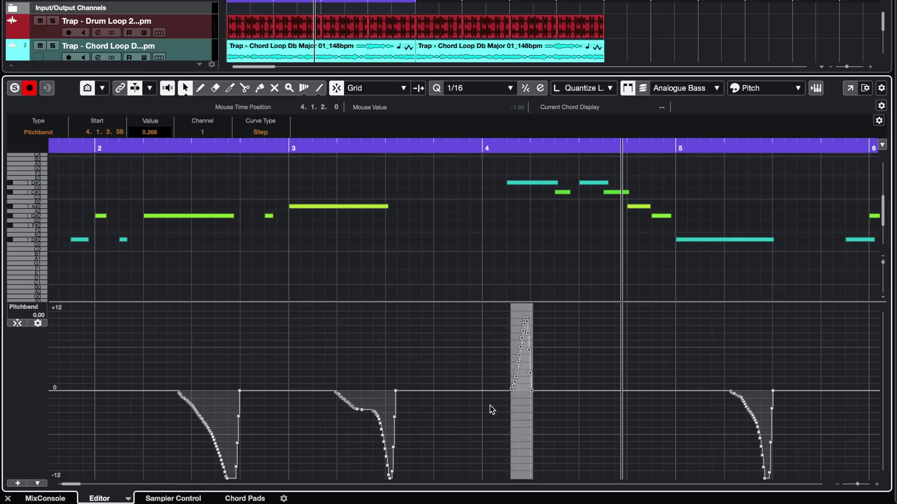
- Delete the bar-4 bend peak and draw a ramp peaking at 2 at 4.2.1.0, falling just below zero
key(Delete)
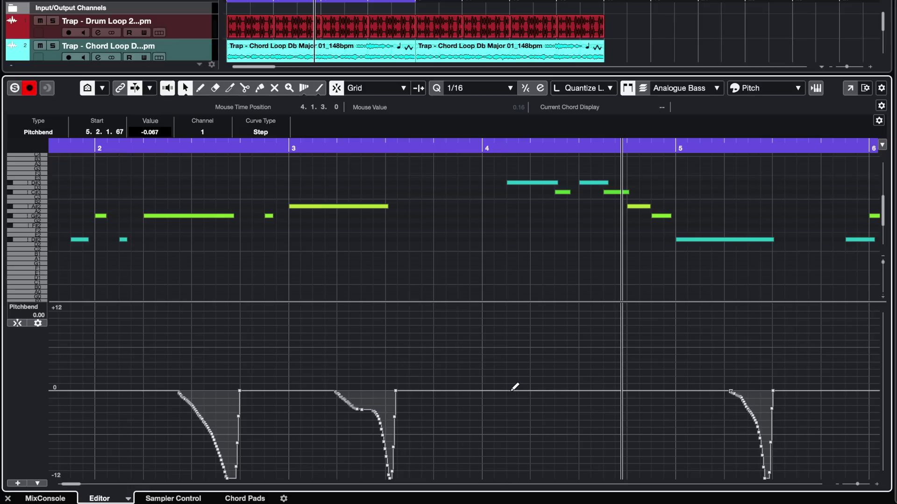
click(510, 390)
drag(534, 393, 535, 341)
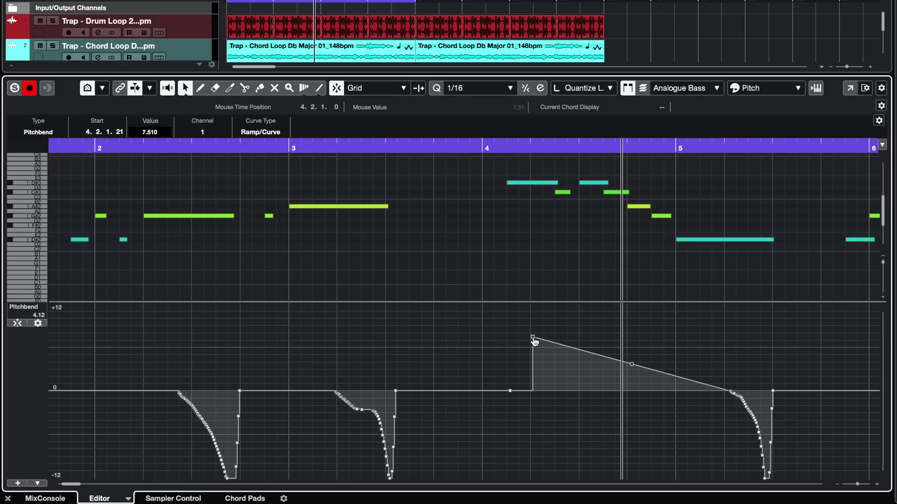
drag(522, 392, 518, 375)
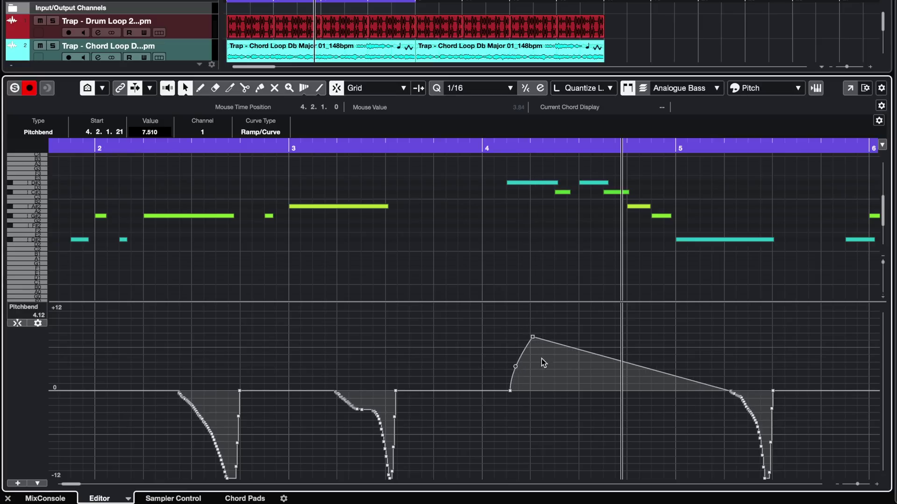
drag(585, 351, 543, 388)
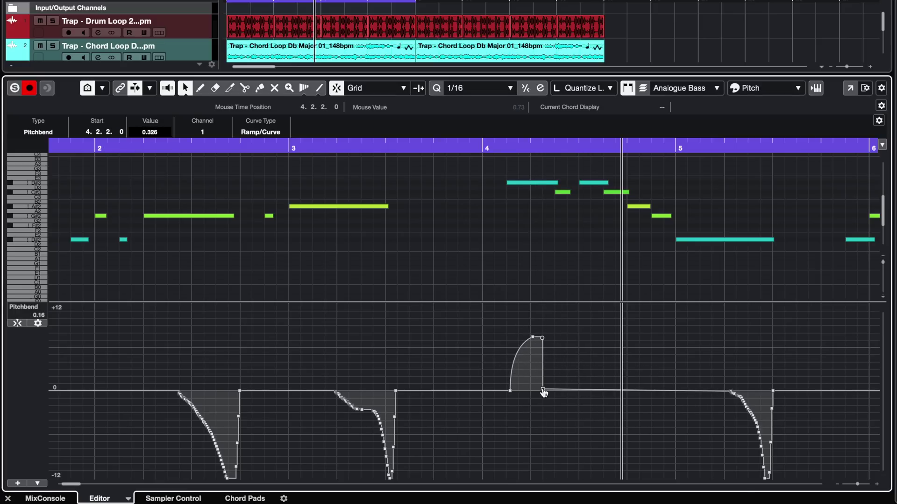
drag(544, 394, 543, 395)
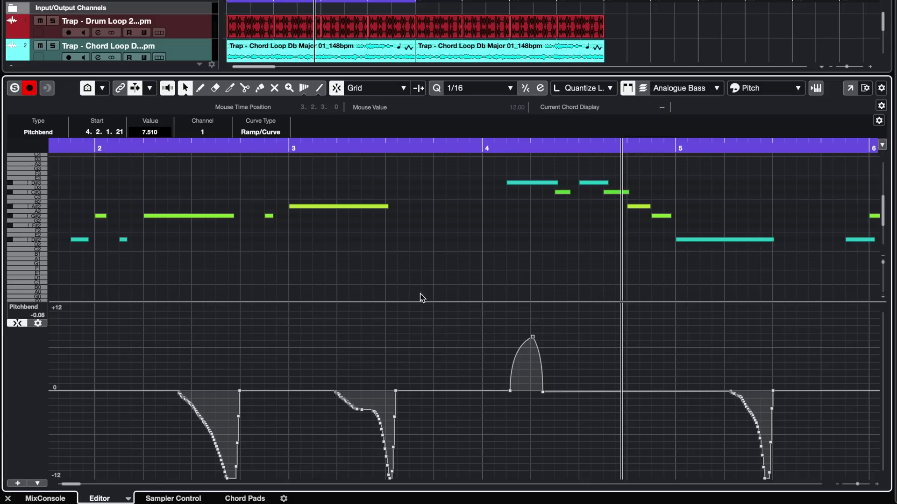
drag(532, 340, 531, 378)
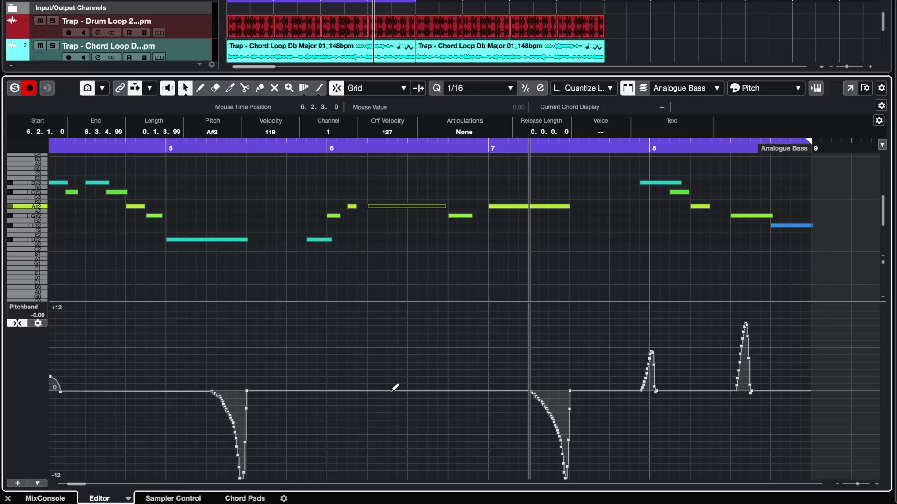
- Draw a pitch-bend hump after bar 6 rising to 4 at 6.3.2.0, then play it back
click(391, 391)
click(432, 390)
drag(415, 390, 417, 360)
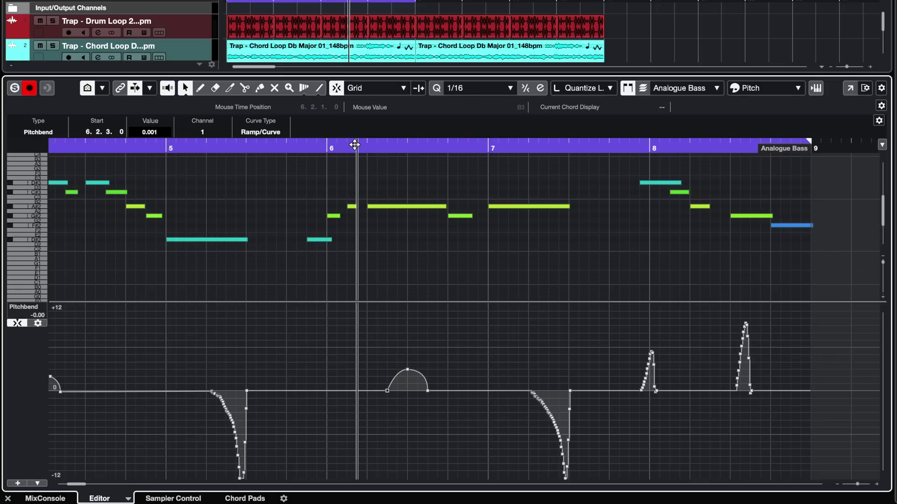
key(space)
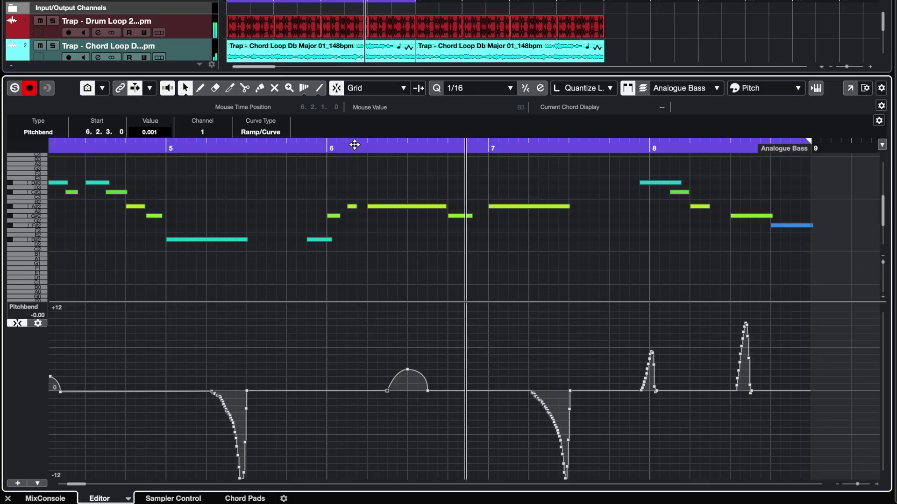
click(310, 147)
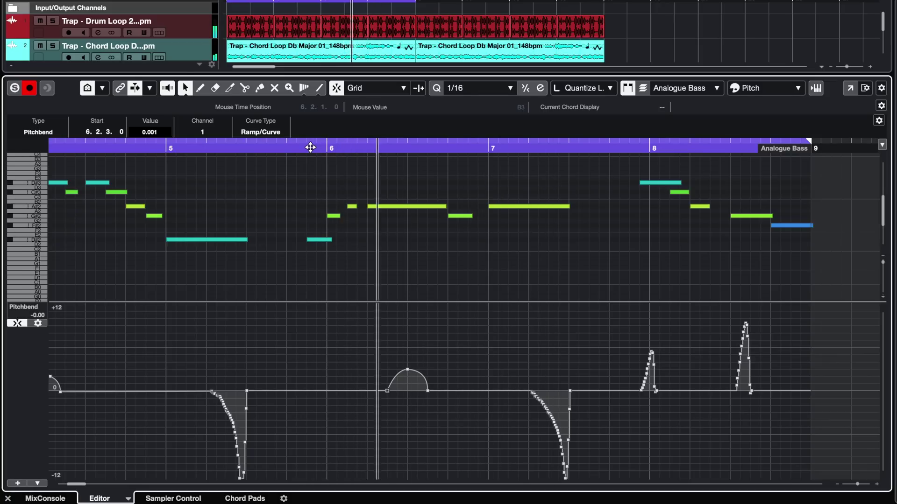